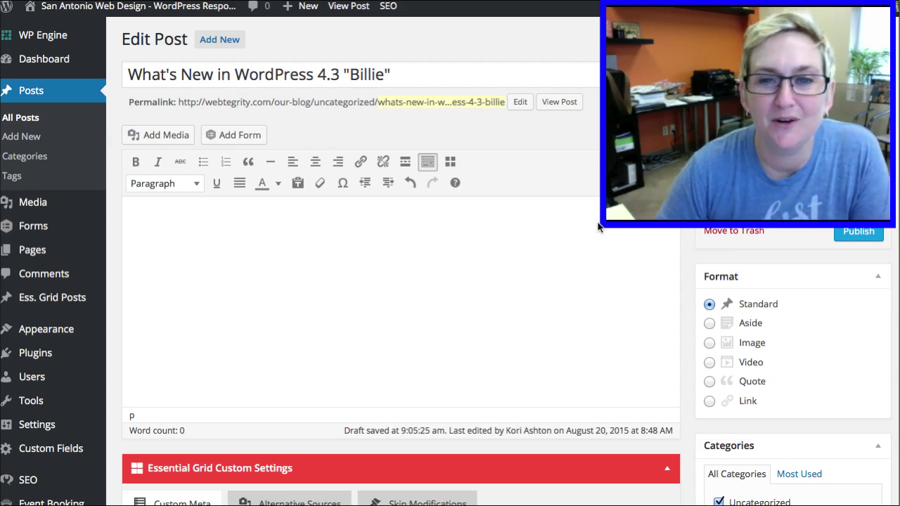
Switch to the WP Tavern article on WordPress 4.3 "Billie" and read through its introduction and Menus in the Customizer section.
{"action": "left_click_drag", "start_coordinate": [600, 227], "coordinate": [636, 194]}
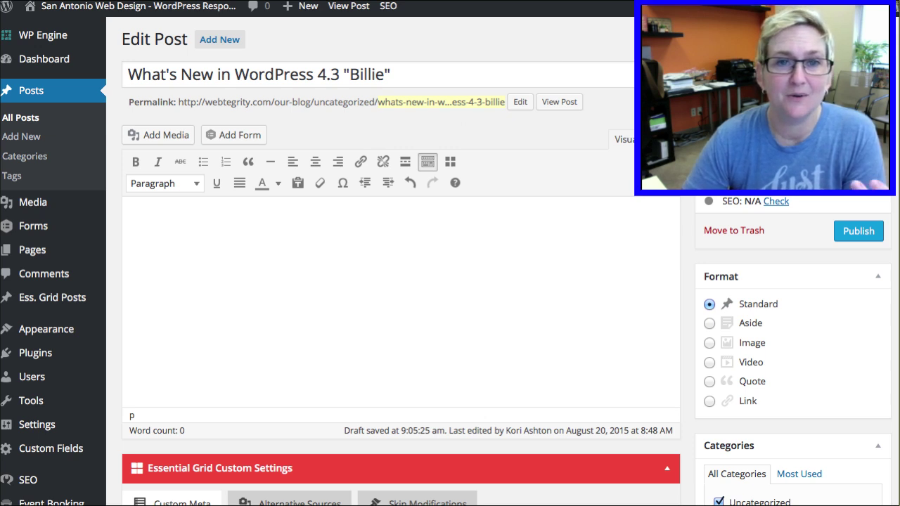
{"action": "key", "text": "ctrl+Tab"}
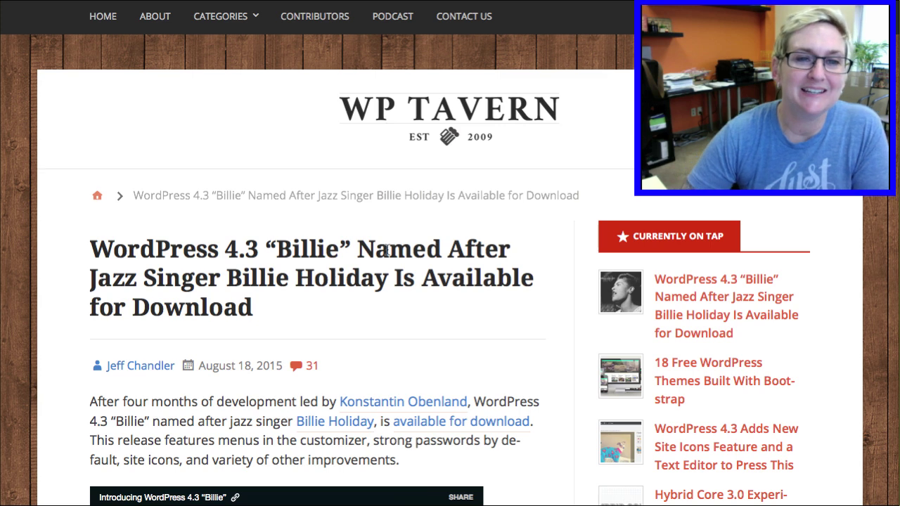
{"action": "scroll", "coordinate": [397, 248], "scroll_direction": "down", "scroll_amount": 4}
{"action": "scroll", "coordinate": [397, 248], "scroll_direction": "down", "scroll_amount": 1}
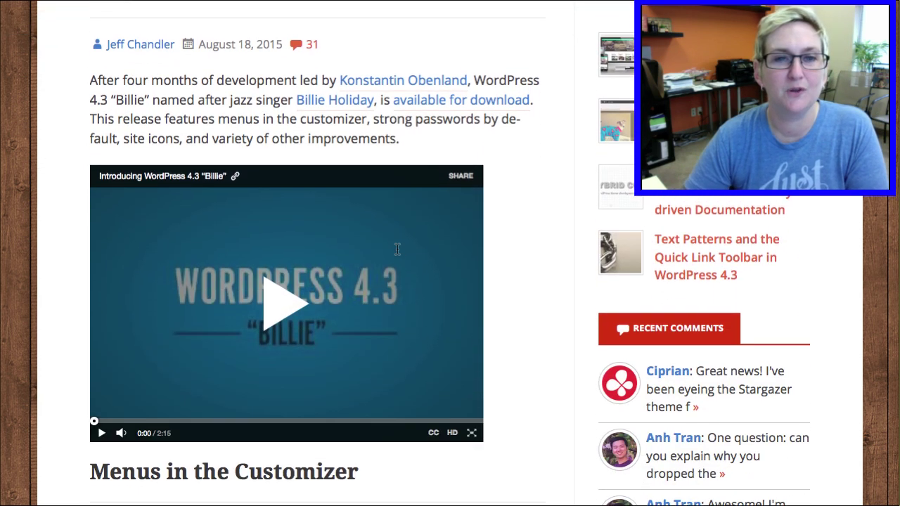
{"action": "scroll", "coordinate": [397, 254], "scroll_direction": "down", "scroll_amount": 5}
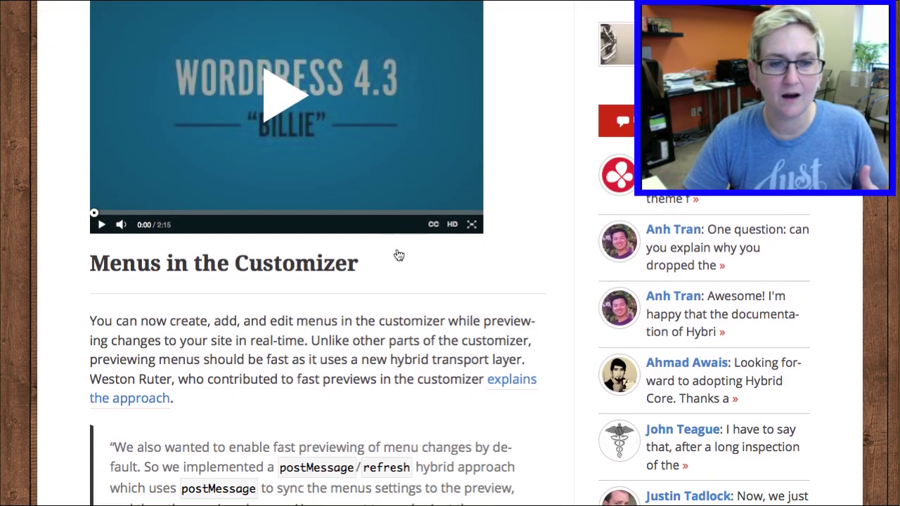
{"action": "scroll", "coordinate": [397, 253], "scroll_direction": "down", "scroll_amount": 9}
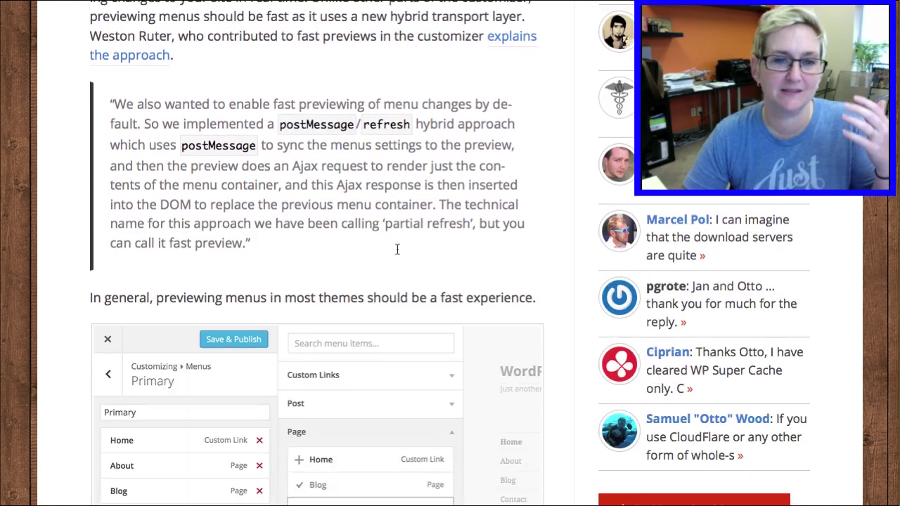
{"action": "scroll", "coordinate": [397, 250], "scroll_direction": "down", "scroll_amount": 5}
{"action": "scroll", "coordinate": [397, 250], "scroll_direction": "up", "scroll_amount": 10}
{"action": "scroll", "coordinate": [397, 255], "scroll_direction": "up", "scroll_amount": 9}
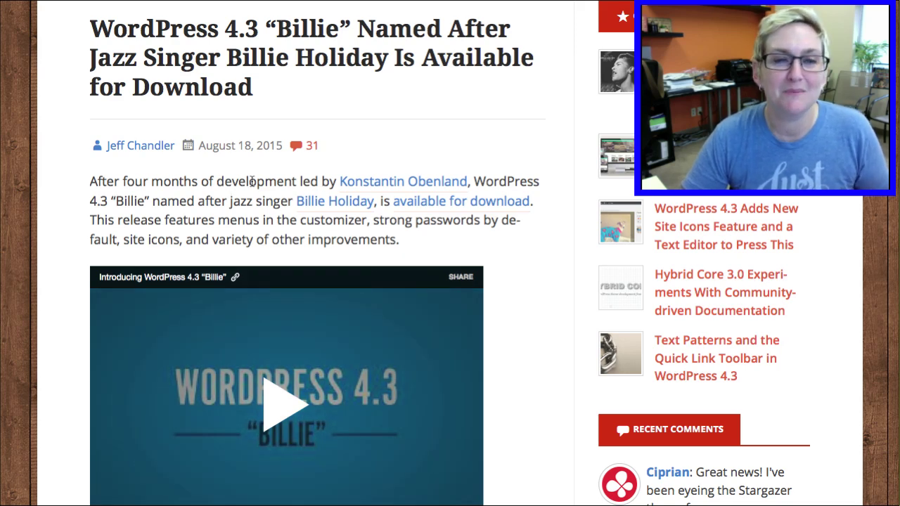
{"action": "left_click_drag", "start_coordinate": [218, 182], "coordinate": [502, 182]}
{"action": "left_click", "coordinate": [502, 182]}
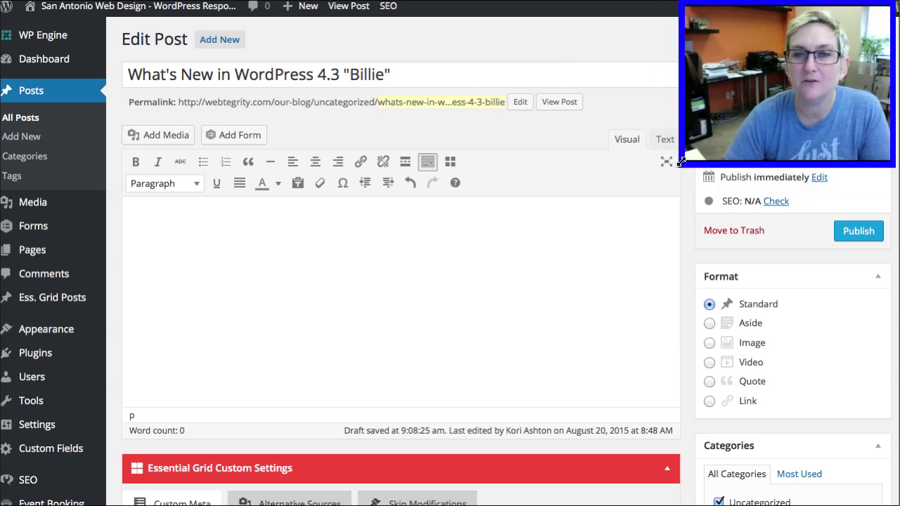
Write "This would be a header 2" in the blog post's body and format the line as Heading 2.
{"action": "left_click", "coordinate": [572, 241]}
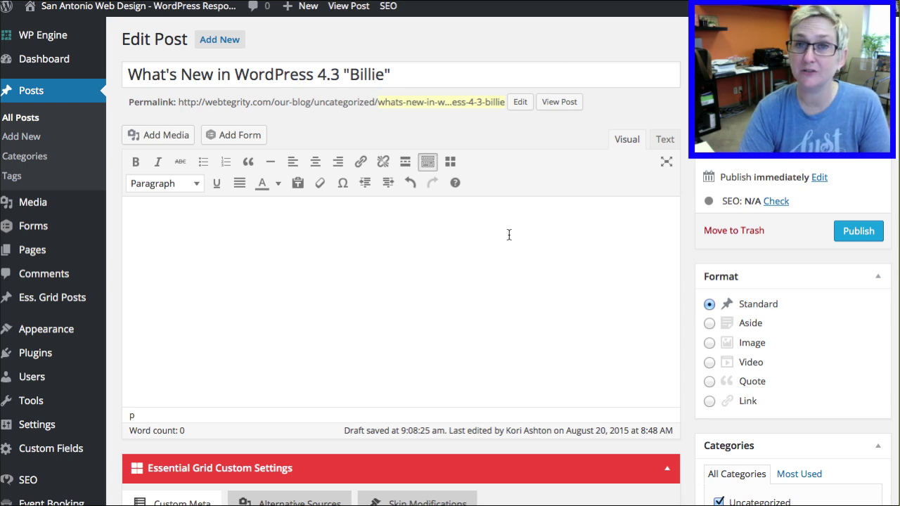
{"action": "type", "text": "This "}
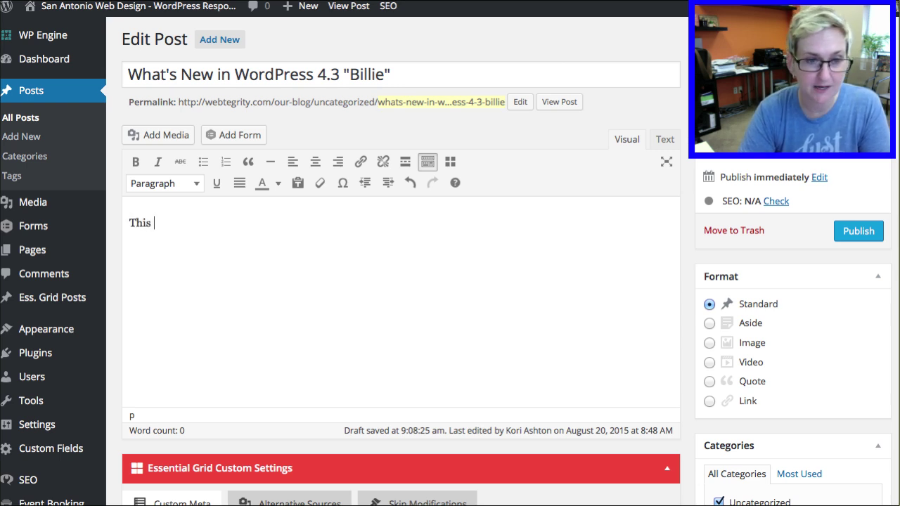
{"action": "type", "text": "would "}
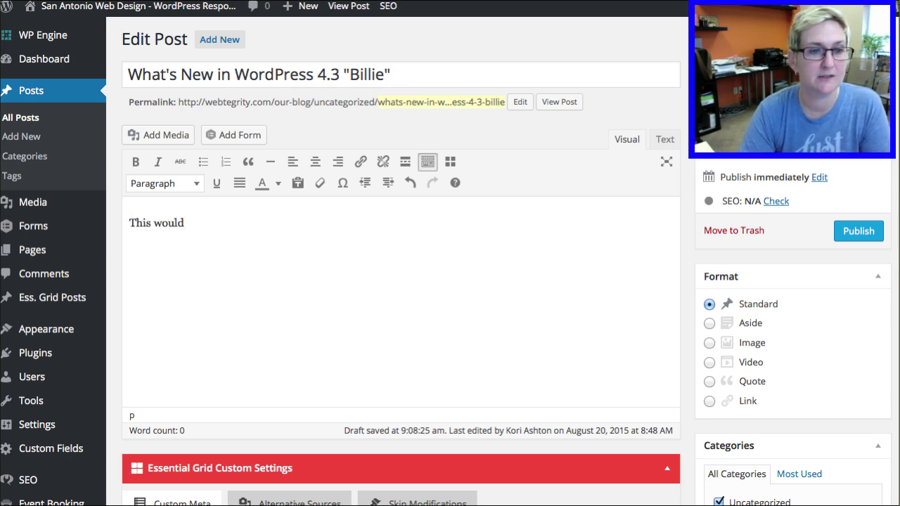
{"action": "type", "text": "be a header 2"}
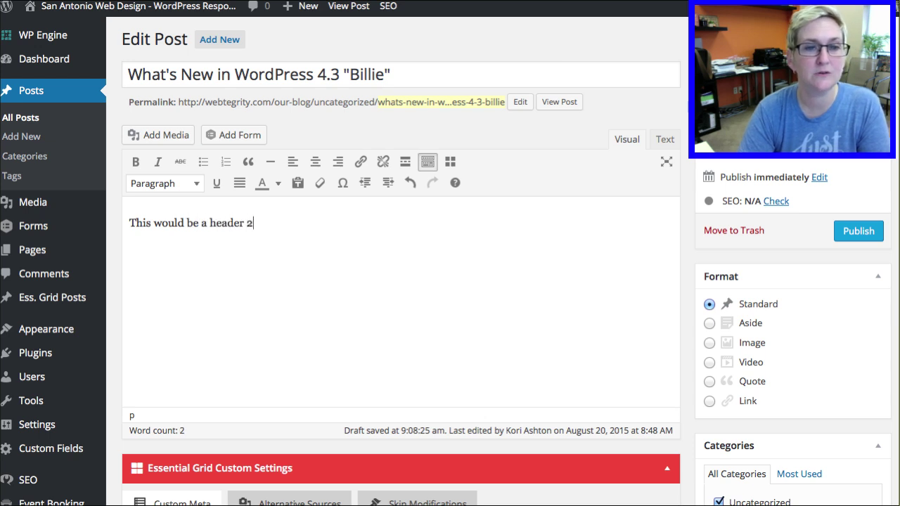
{"action": "triple_click", "coordinate": [204, 223]}
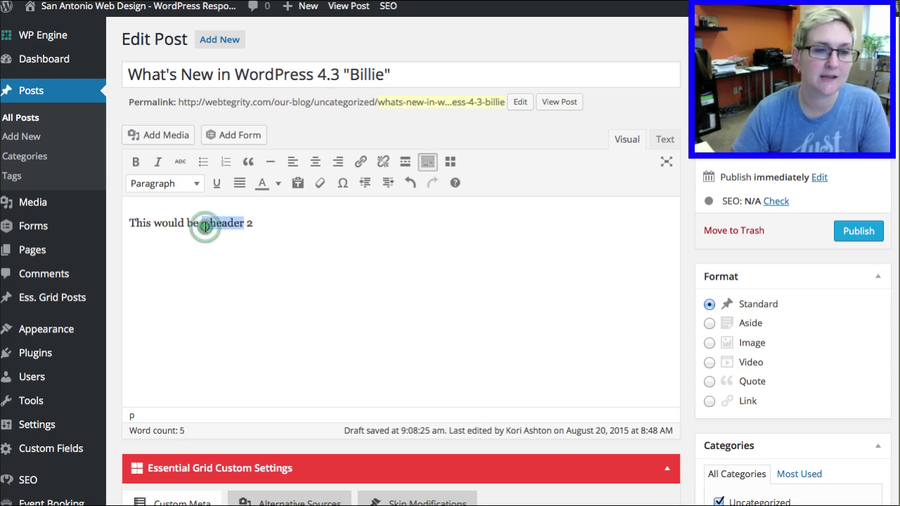
{"action": "left_click", "coordinate": [195, 184]}
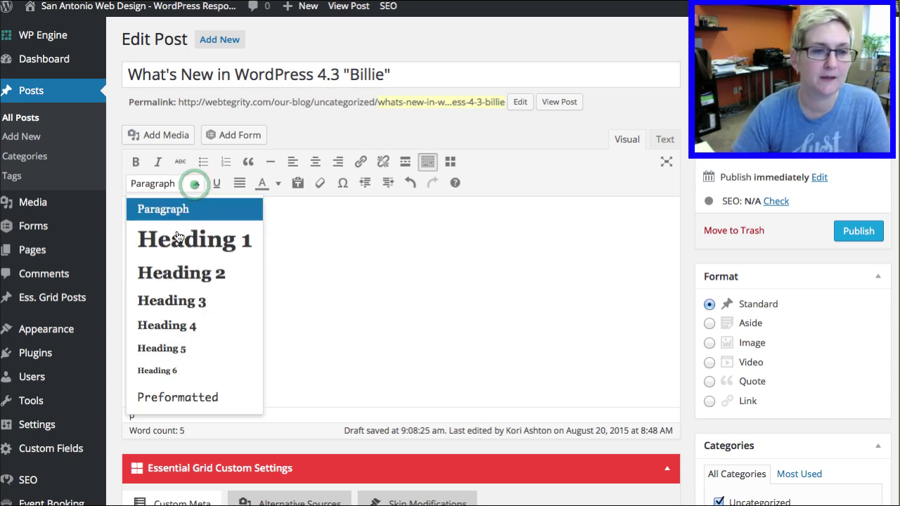
{"action": "left_click", "coordinate": [185, 275]}
{"action": "left_click", "coordinate": [358, 241]}
Check the heading's markup in the post's HTML source and delete all of the body content.
{"action": "left_click", "coordinate": [665, 139]}
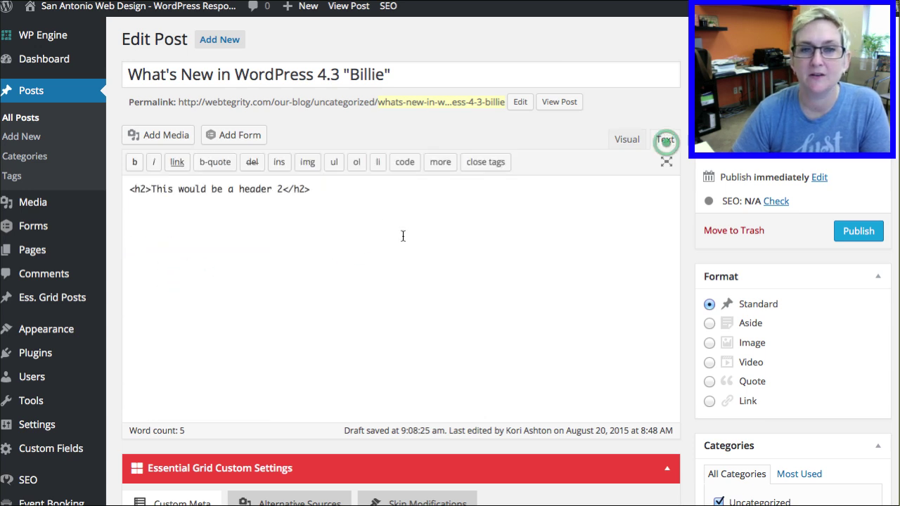
{"action": "triple_click", "coordinate": [313, 190]}
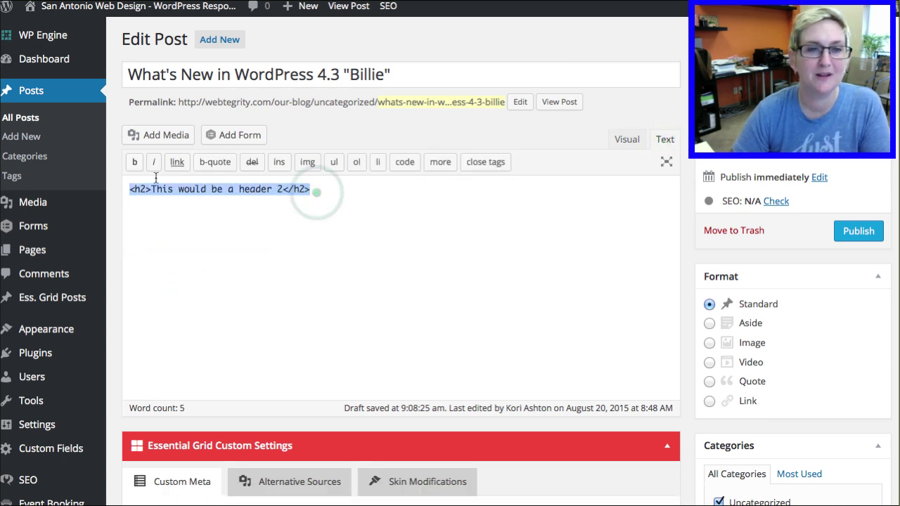
{"action": "left_click", "coordinate": [221, 199]}
{"action": "key", "text": "ctrl+a"}
{"action": "key", "text": "BackSpace"}
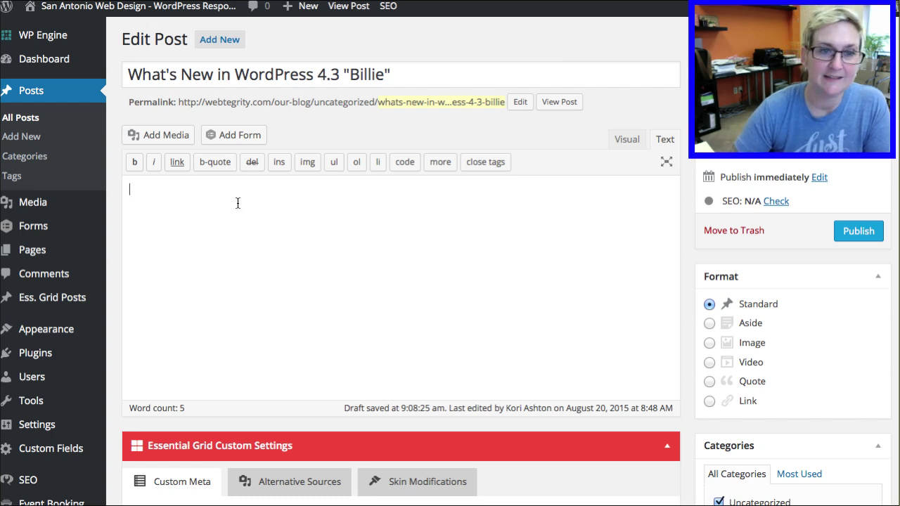
Return to visual editing and create a level 2 heading with the Markdown-style line "## This would be our header 2".
{"action": "left_click", "coordinate": [628, 140]}
{"action": "left_click", "coordinate": [429, 243]}
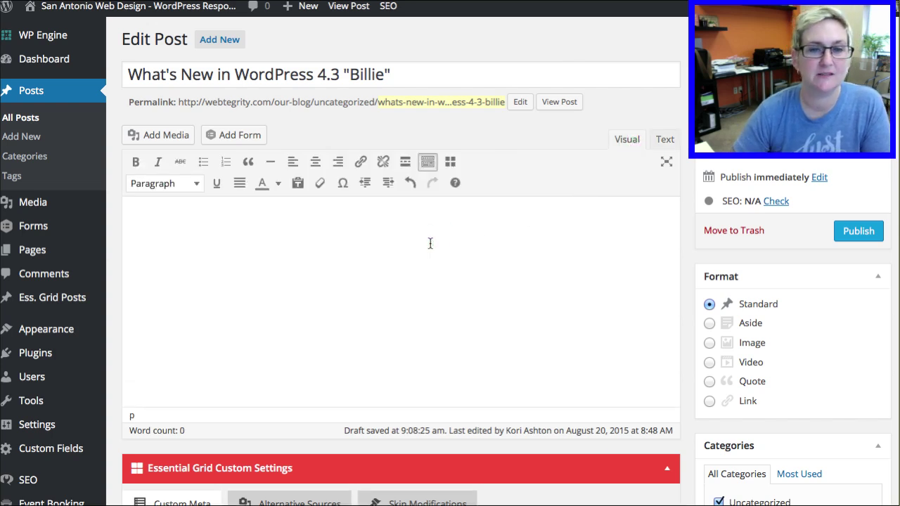
{"action": "type", "text": "##"}
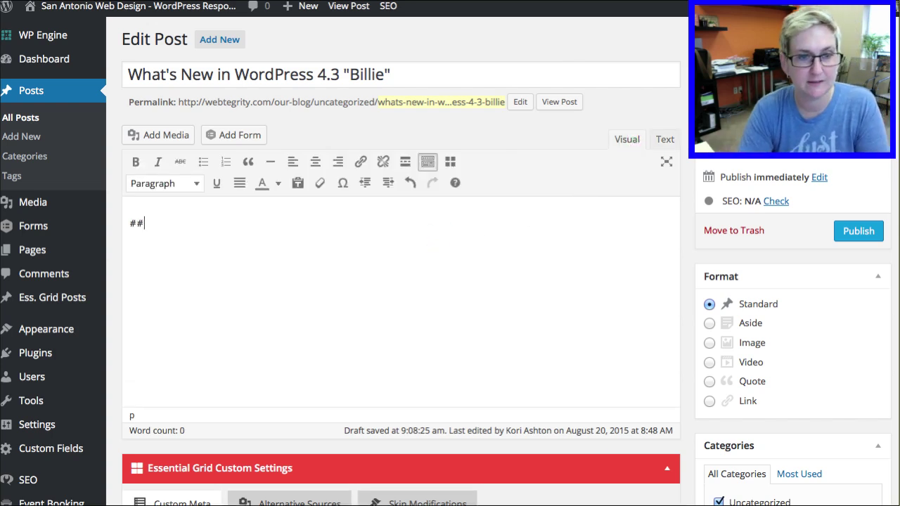
{"action": "type", "text": " This would be our header 2"}
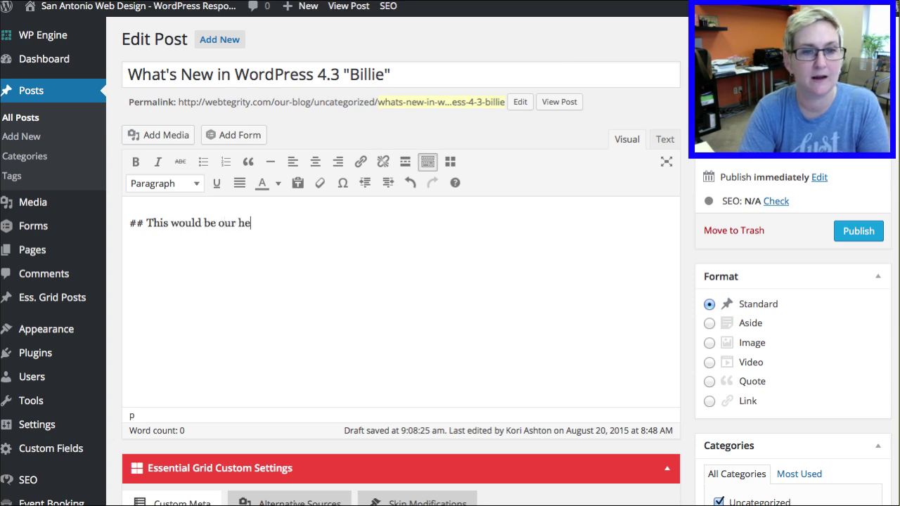
{"action": "key", "text": "Return"}
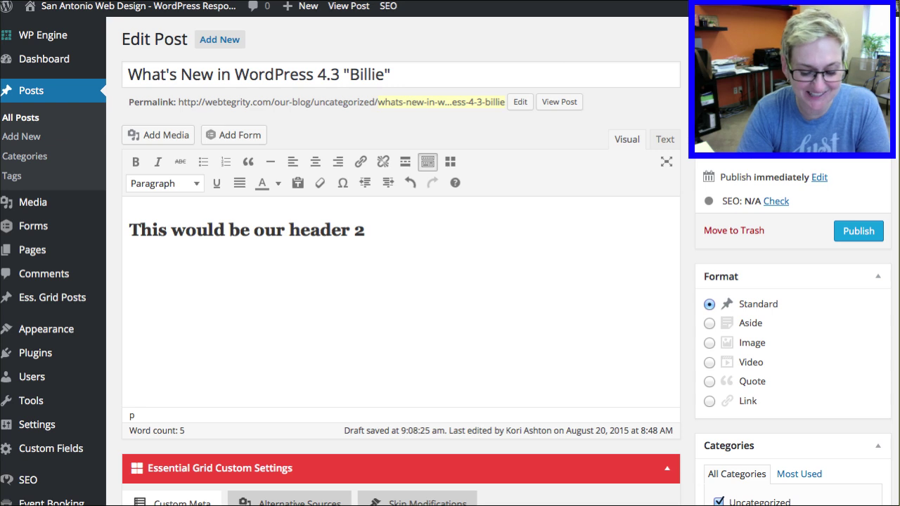
Add a level 3 heading below it with the Markdown-style line "### This would be 3".
{"action": "type", "text": "##"}
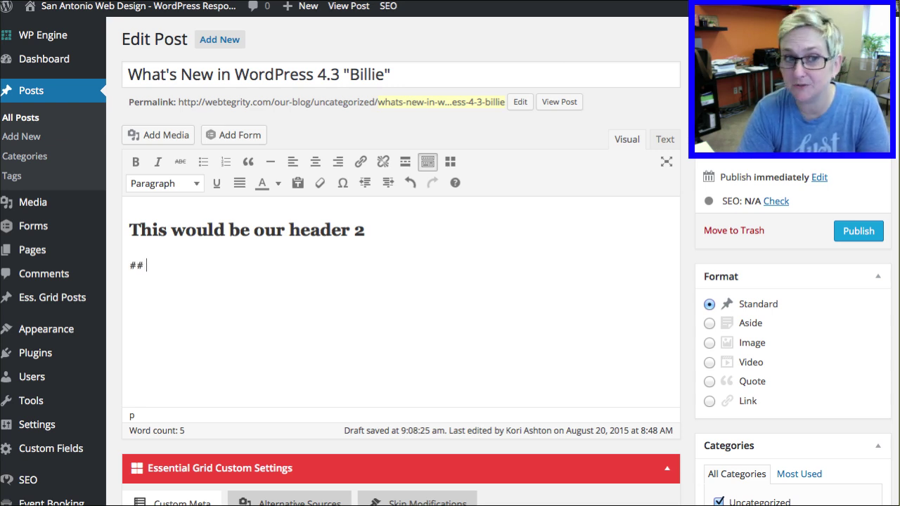
{"action": "type", "text": " Thi w"}
{"action": "key", "text": "BackSpace"}
{"action": "key", "text": "BackSpace"}
{"action": "key", "text": "BackSpace"}
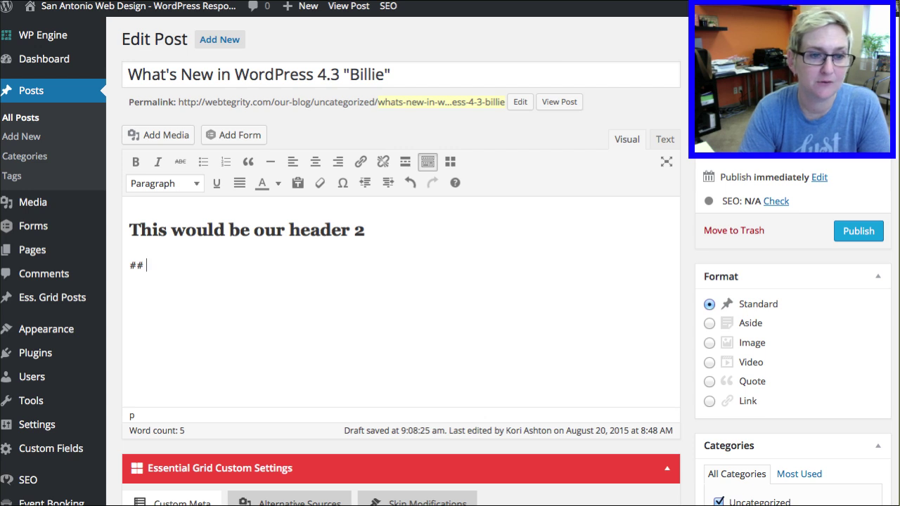
{"action": "type", "text": "his wou"}
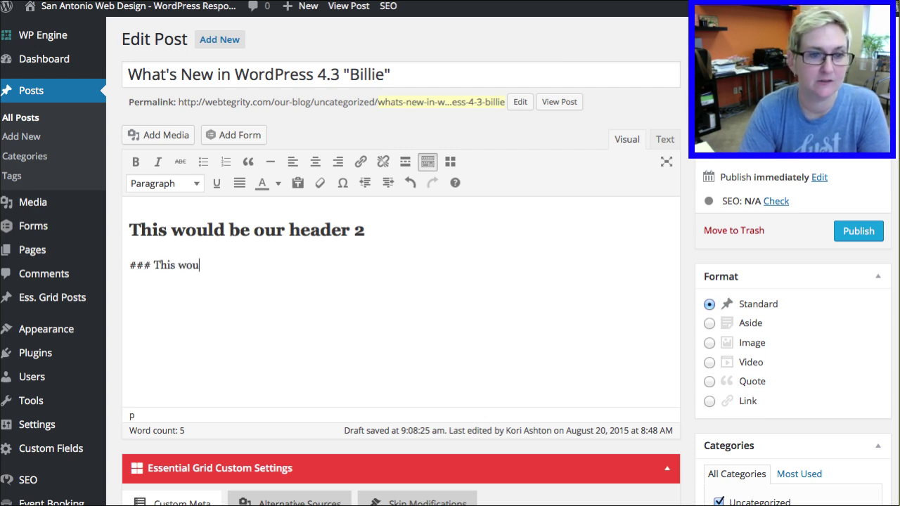
{"action": "type", "text": "ld be 2"}
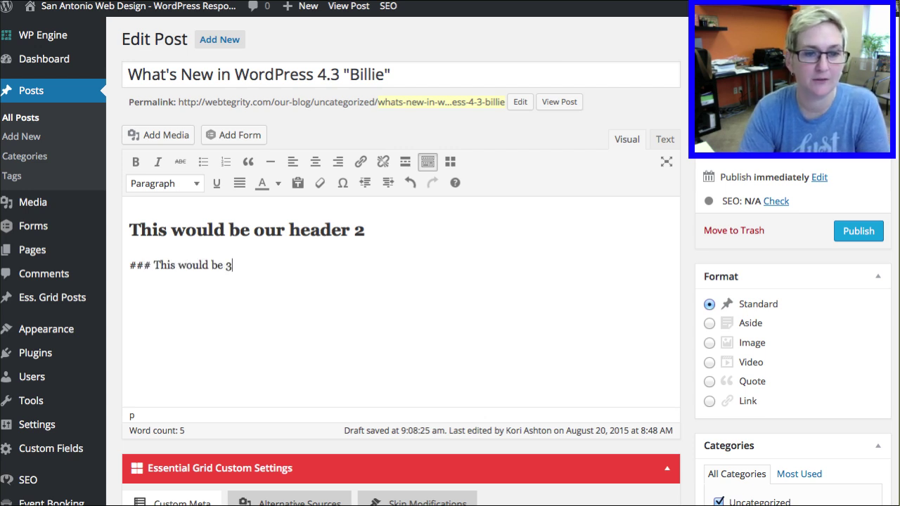
{"action": "key", "text": "Return"}
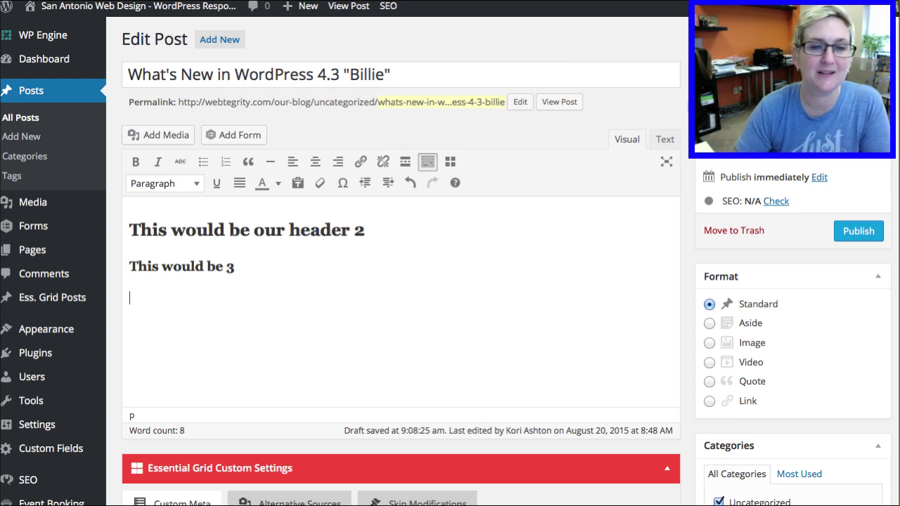
Delete the stray &nbsp; line from the HTML source, check the h2 and h3 markup, and return to visual editing.
{"action": "left_click", "coordinate": [664, 143]}
{"action": "double_click", "coordinate": [194, 221]}
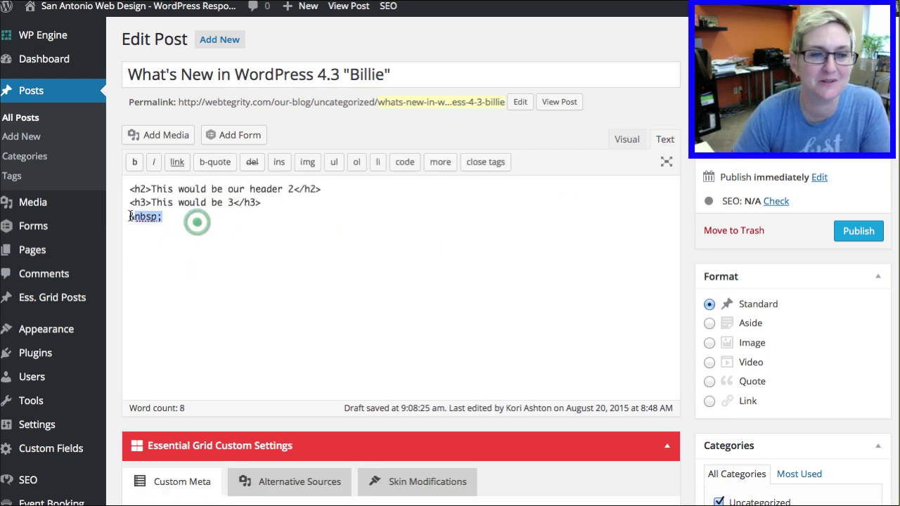
{"action": "key", "text": "BackSpace"}
{"action": "triple_click", "coordinate": [168, 194]}
{"action": "triple_click", "coordinate": [167, 204]}
{"action": "left_click", "coordinate": [180, 213]}
{"action": "left_click", "coordinate": [626, 139]}
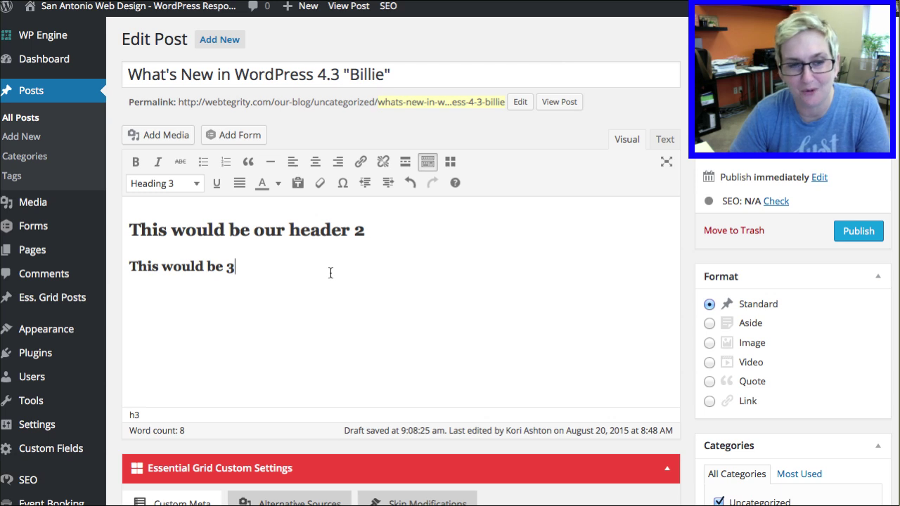
Start a numbered list below the level 3 heading with the text pattern "1." and enter "our list" as its first item.
{"action": "key", "text": "Return"}
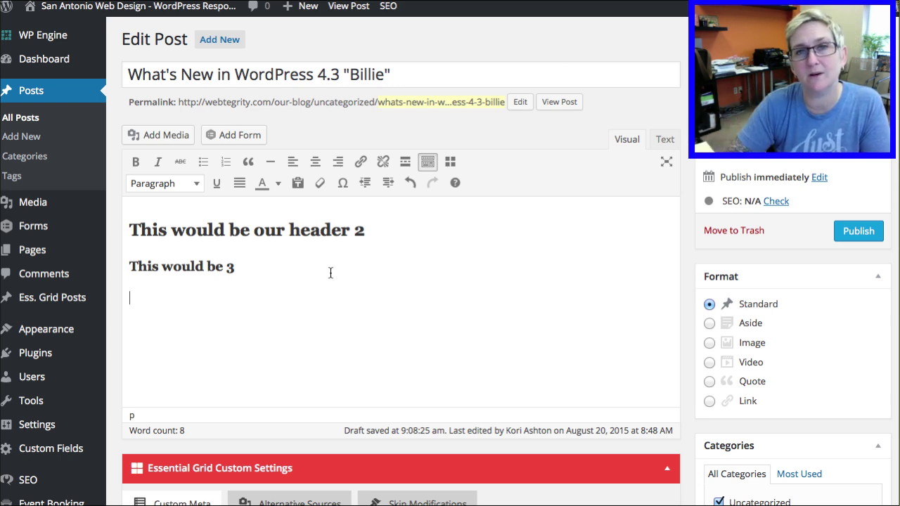
{"action": "triple_click", "coordinate": [282, 80]}
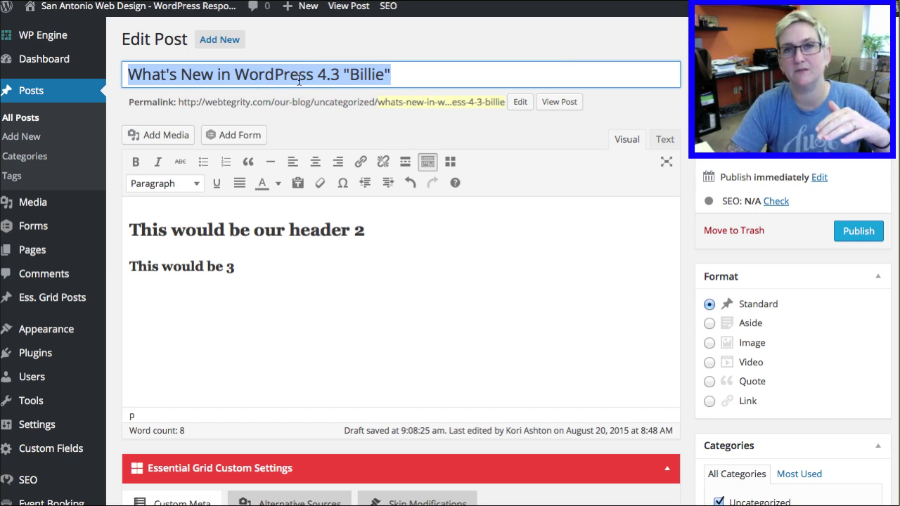
{"action": "left_click", "coordinate": [302, 281]}
{"action": "key", "text": "Return"}
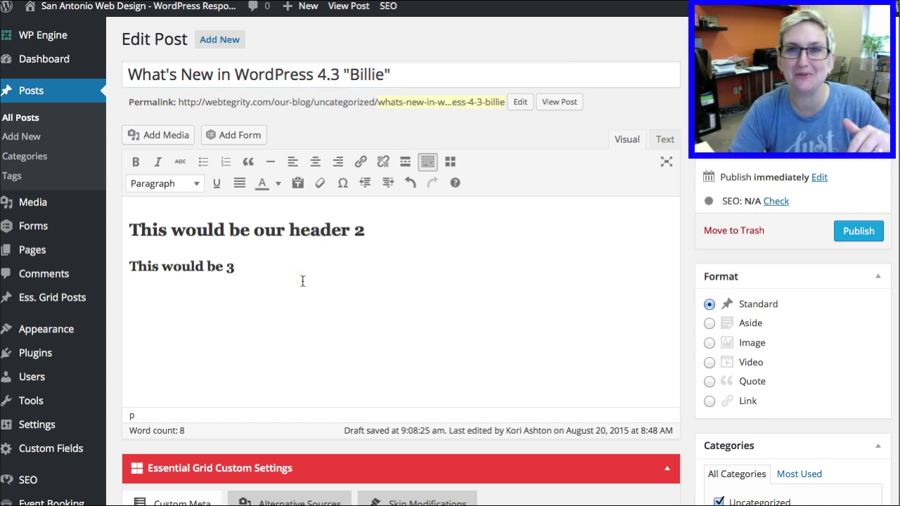
{"action": "type", "text": "1."}
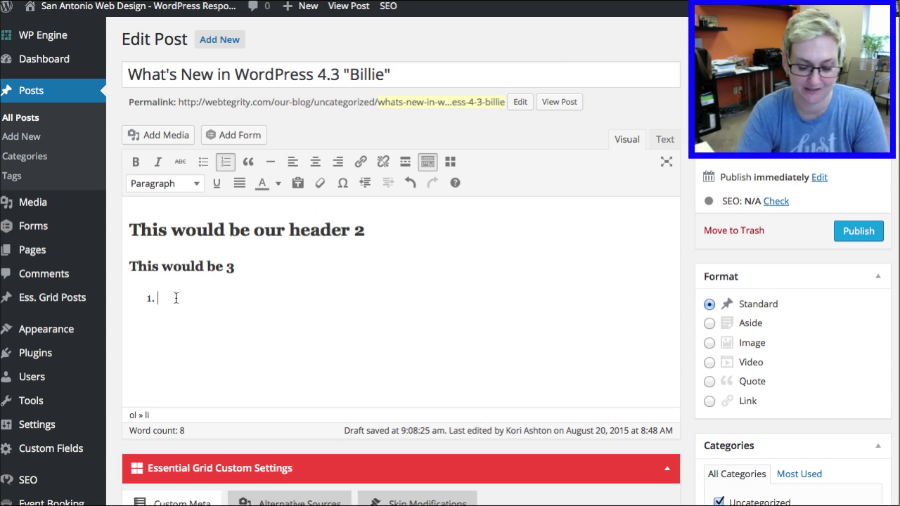
{"action": "type", "text": "our list"}
{"action": "key", "text": "Return"}
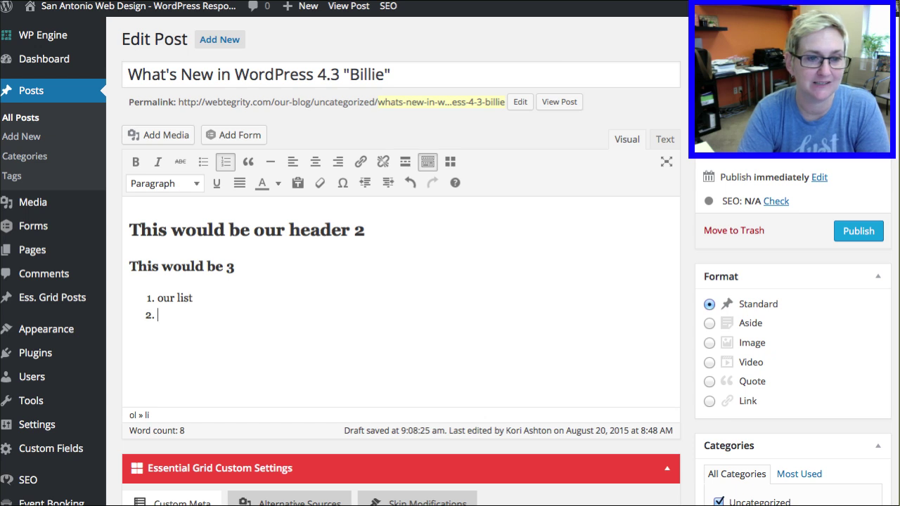
Add three more numbered items reading "here" and end the list with a new empty paragraph.
{"action": "type", "text": "th"}
{"action": "type", "text": "here"}
{"action": "type", "text": "ere"}
{"action": "key", "text": "Return"}
{"action": "type", "text": "her"}
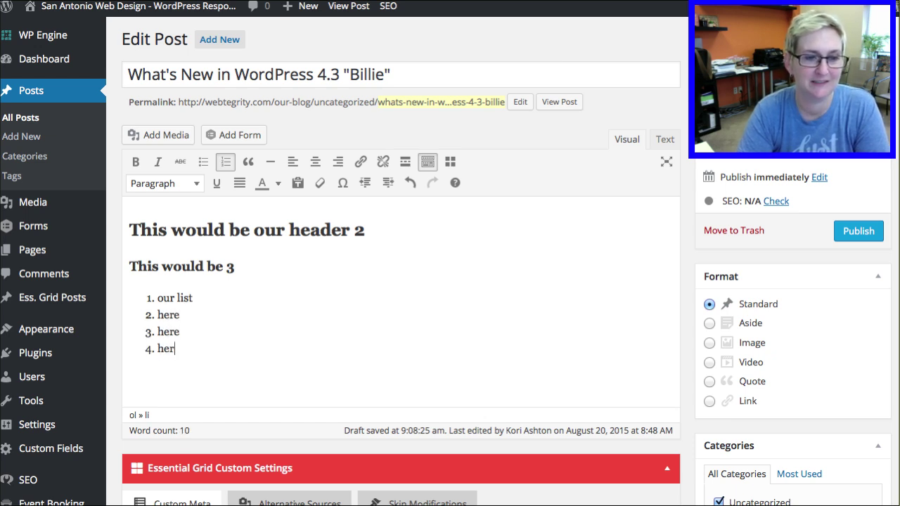
{"action": "type", "text": "e"}
{"action": "key", "text": "Return"}
{"action": "key", "text": "Return"}
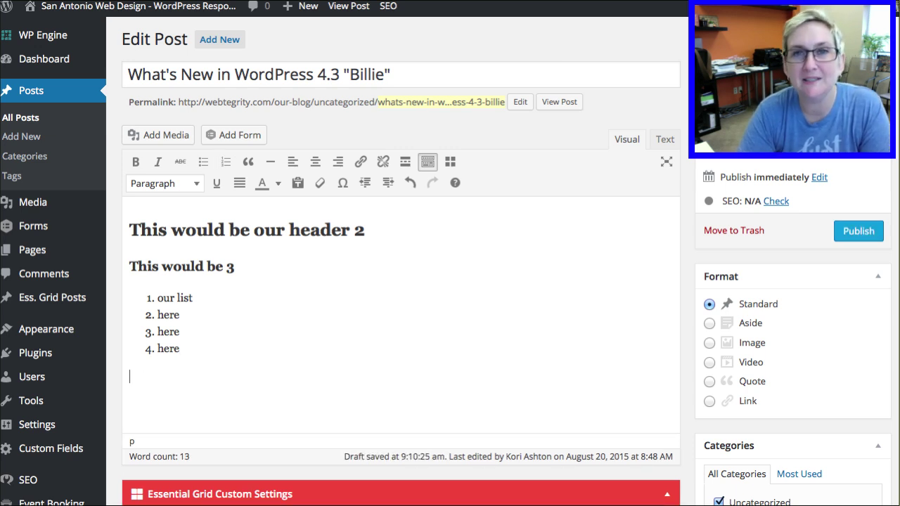
Create a bulleted list with the text pattern "*", enter the items "this is a bullet list" and "crazy", and end the list.
{"action": "type", "text": "* this is a bullet list"}
{"action": "key", "text": "Return"}
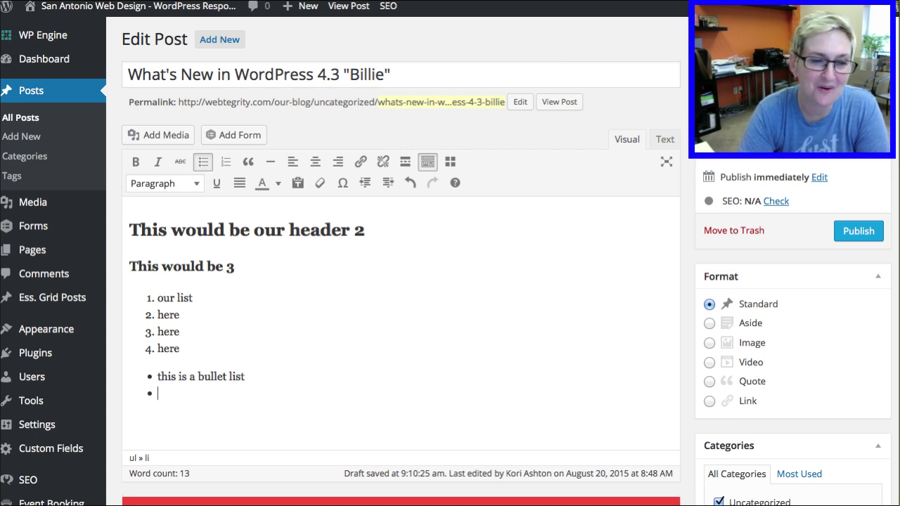
{"action": "type", "text": "crazy"}
{"action": "key", "text": "Return"}
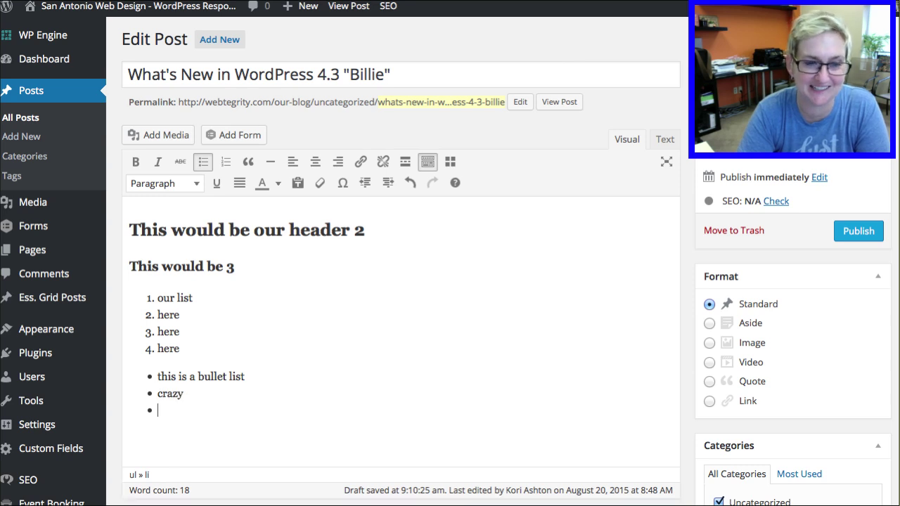
{"action": "key", "text": "Return"}
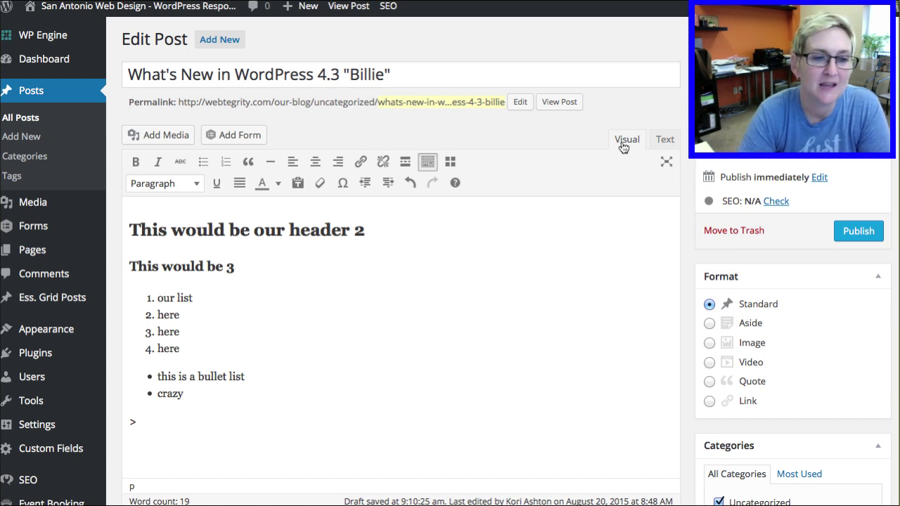
Add a block quote below the bulleted list with the text-pattern line "> this is a block quote".
{"action": "type", "text": "this i"}
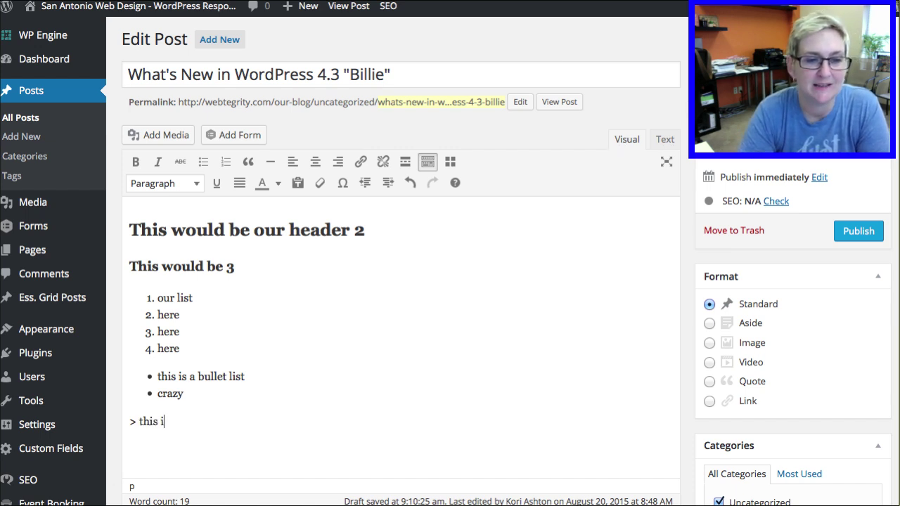
{"action": "type", "text": "s a block quote"}
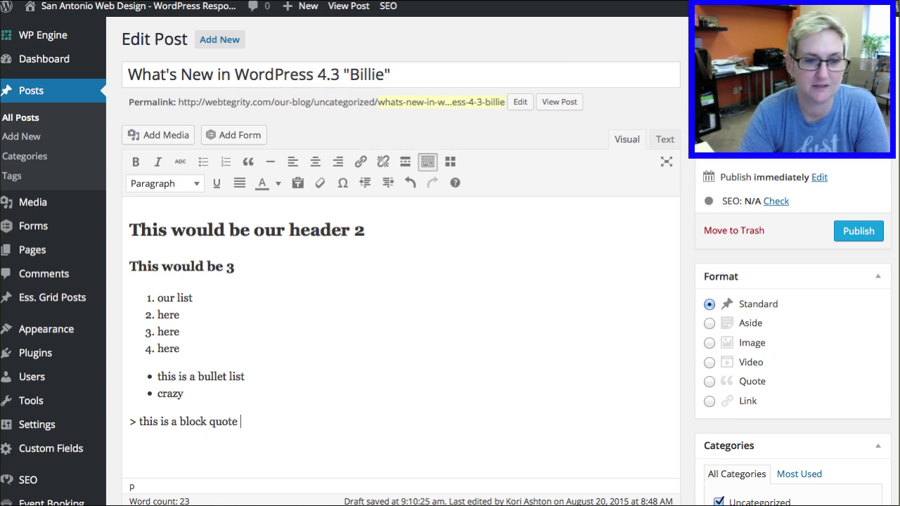
{"action": "key", "text": "Return"}
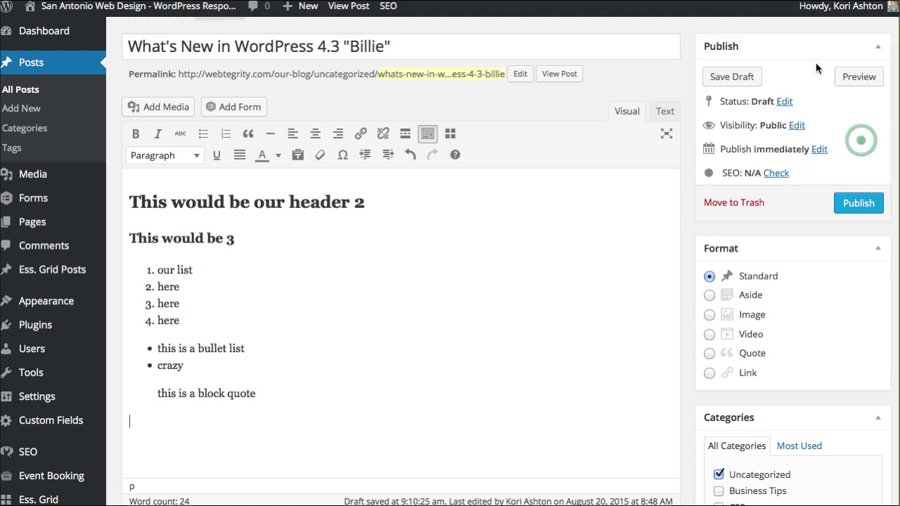
Preview the post on the site, check how the headings, lists and block quote are styled, and return to the post editor.
{"action": "left_click", "coordinate": [852, 77]}
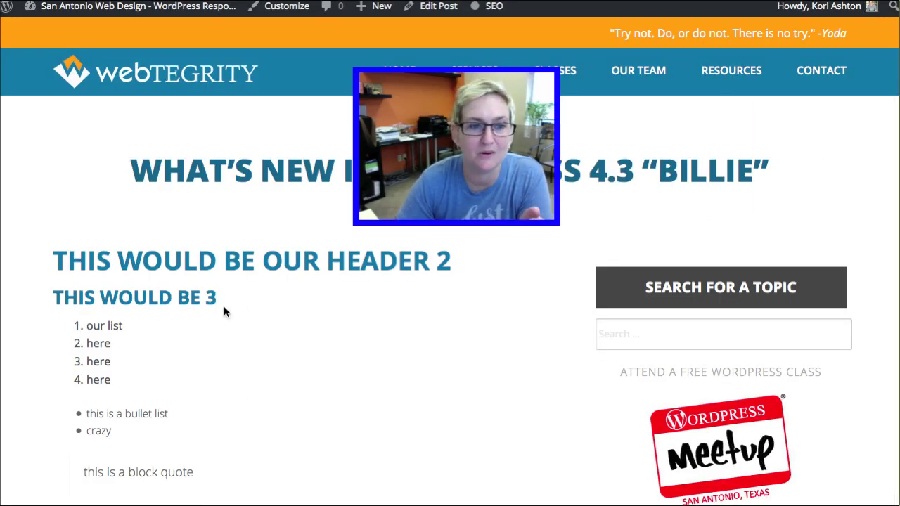
{"action": "scroll", "coordinate": [223, 310], "scroll_direction": "down", "scroll_amount": 3}
{"action": "scroll", "coordinate": [113, 325], "scroll_direction": "down", "scroll_amount": 1}
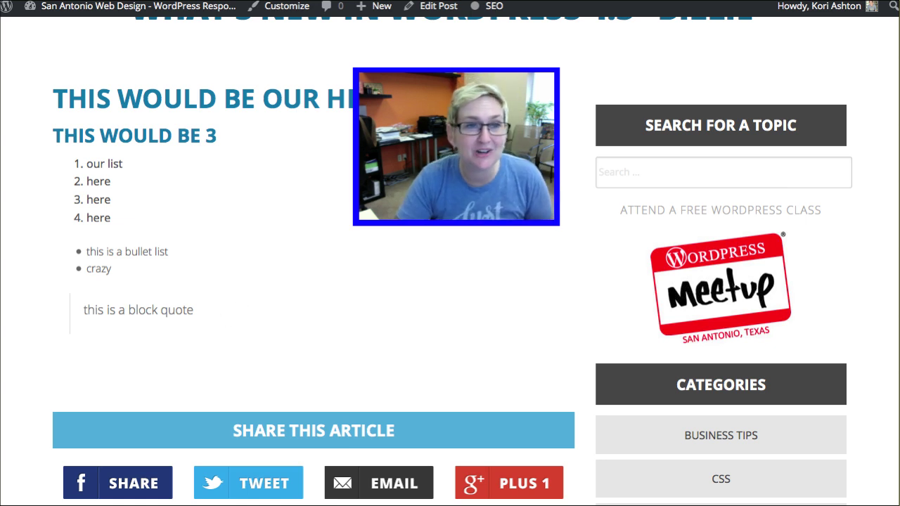
{"action": "key", "text": "super+w"}
{"action": "left_click", "coordinate": [282, 306]}
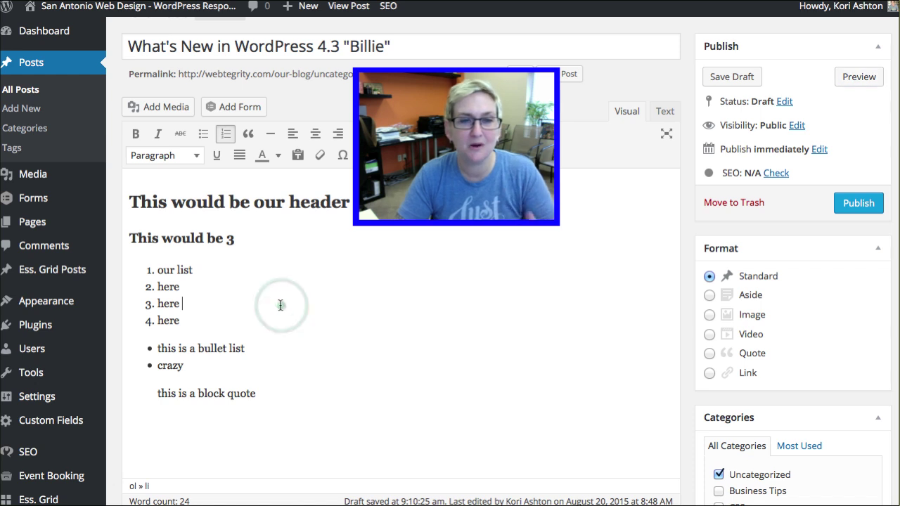
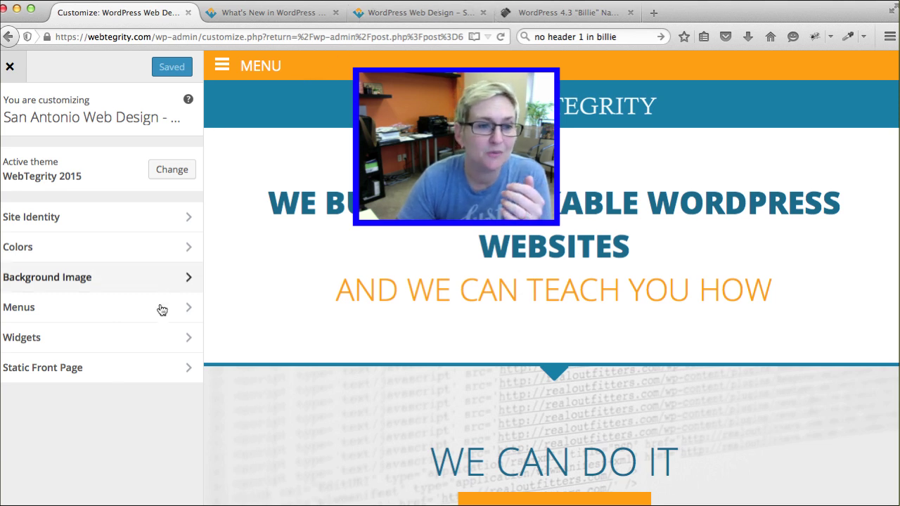
Set favicon_W.png from the media library as the Site Icon under Site Identity, and save and publish the customization.
{"action": "left_click", "coordinate": [127, 222]}
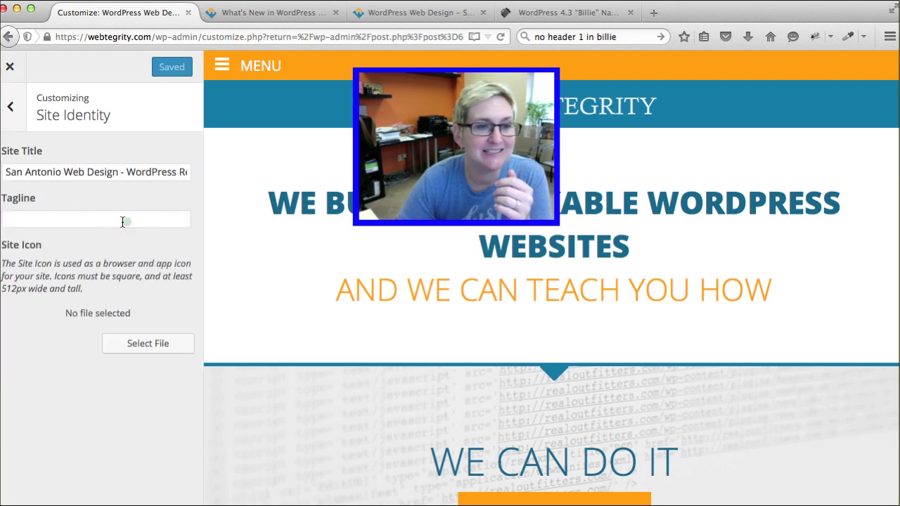
{"action": "left_click", "coordinate": [141, 349]}
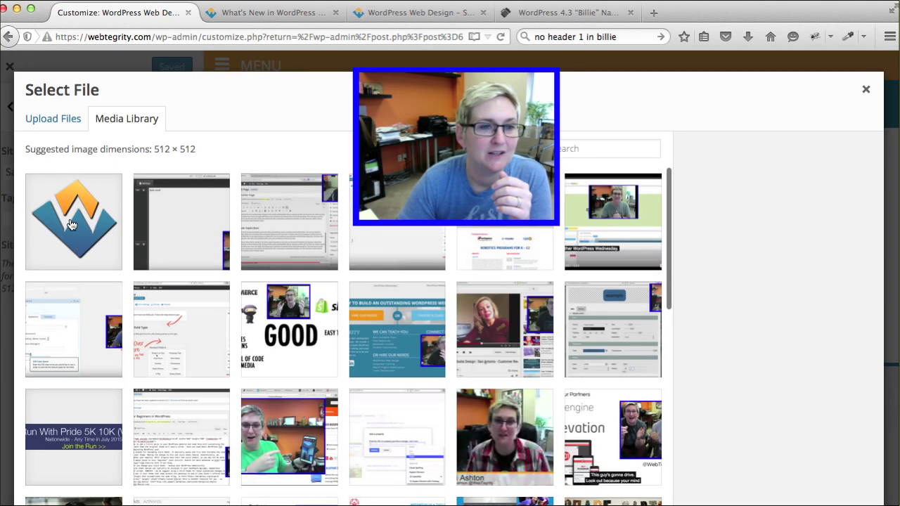
{"action": "left_click", "coordinate": [70, 211]}
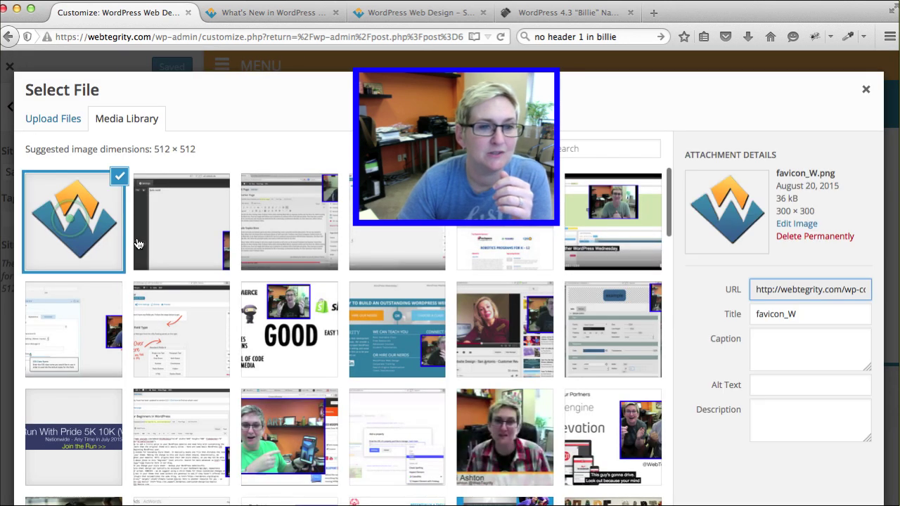
{"action": "left_click", "coordinate": [887, 498]}
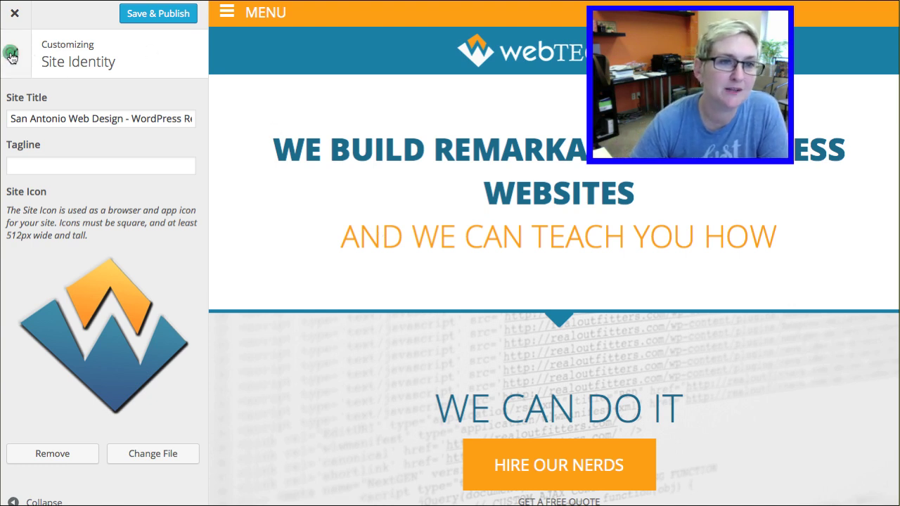
{"action": "left_click", "coordinate": [169, 15]}
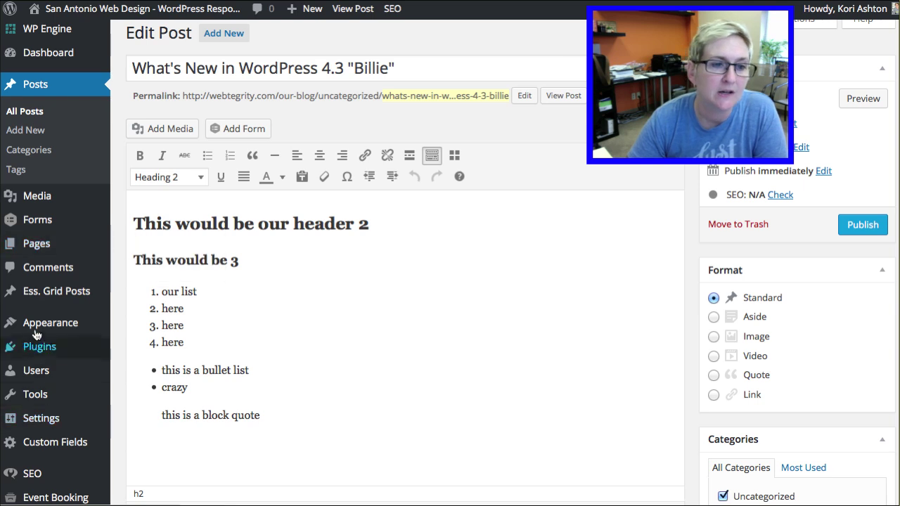
Open the form for adding a new user and show its automatically generated password.
{"action": "mouse_move", "coordinate": [49, 371]}
{"action": "left_click", "coordinate": [147, 400]}
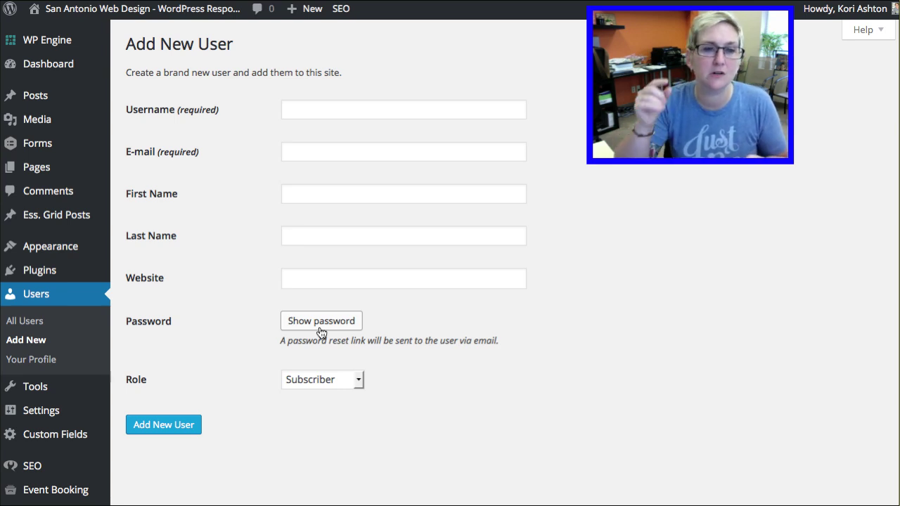
{"action": "left_click", "coordinate": [321, 329]}
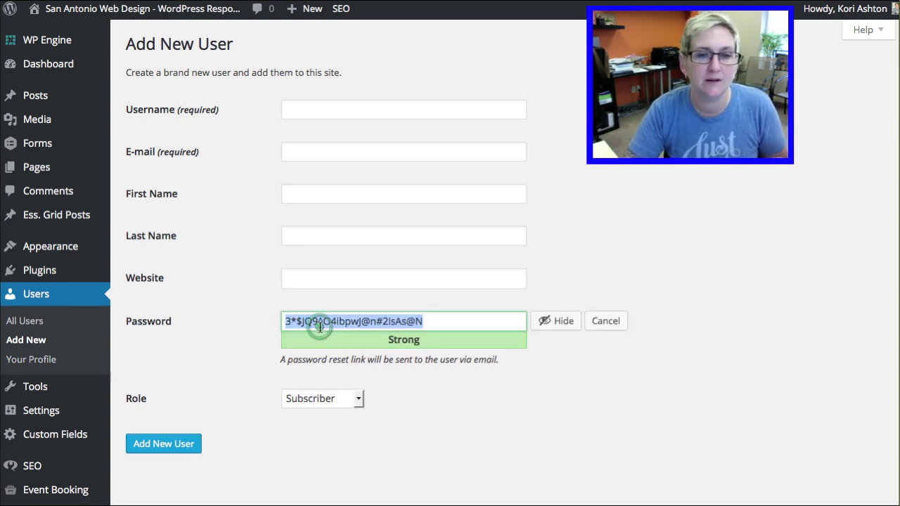
{"action": "left_click", "coordinate": [443, 323]}
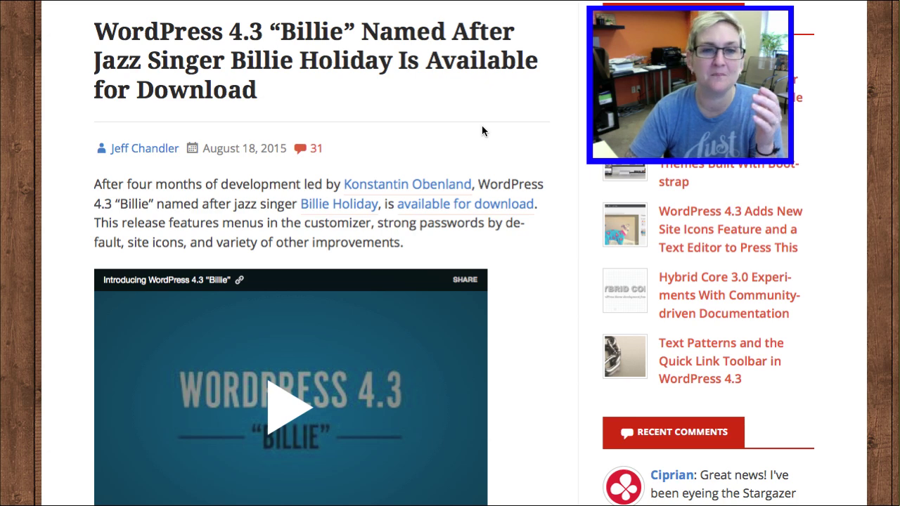
Look through the WP Tavern article on WordPress 4.3 for its sections on menus, passwords, site icons, editor shortcuts and noteworthy changes.
{"action": "scroll", "coordinate": [482, 129], "scroll_direction": "down", "scroll_amount": 5}
{"action": "scroll", "coordinate": [482, 129], "scroll_direction": "down", "scroll_amount": 10}
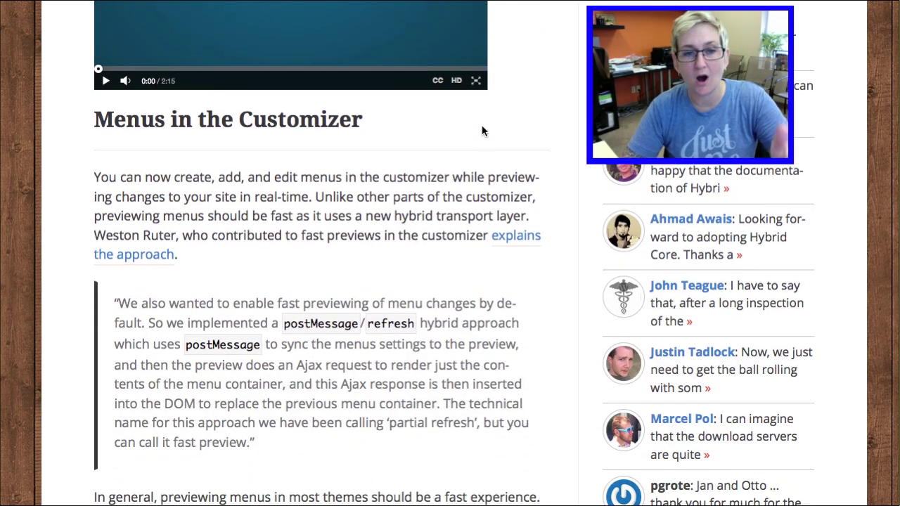
{"action": "scroll", "coordinate": [371, 126], "scroll_direction": "down", "scroll_amount": 9}
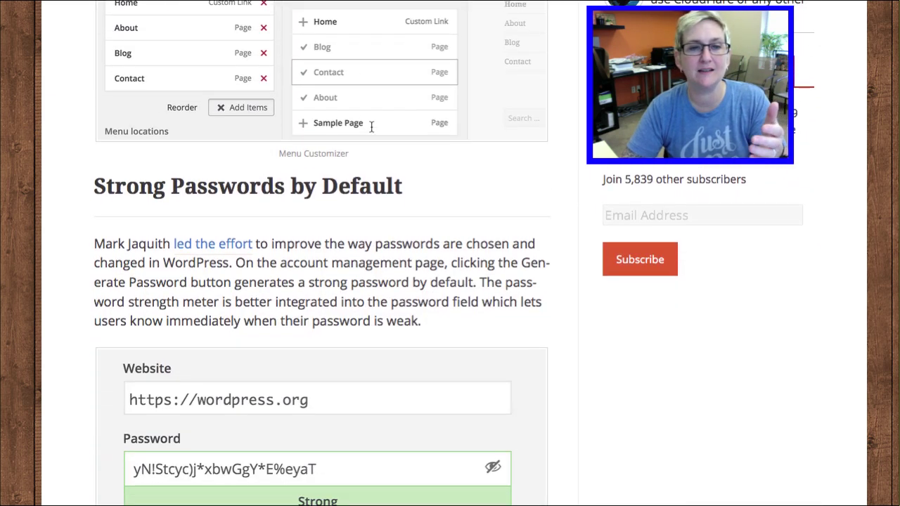
{"action": "scroll", "coordinate": [371, 127], "scroll_direction": "down", "scroll_amount": 15}
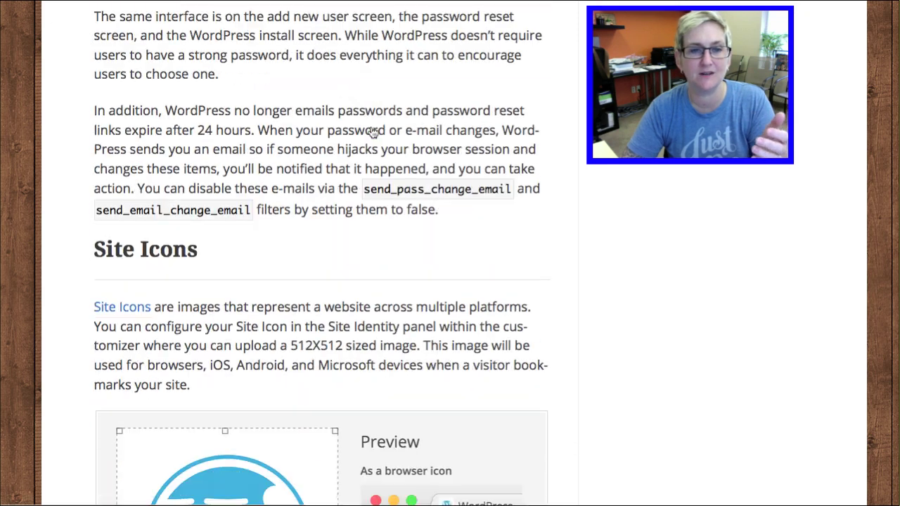
{"action": "scroll", "coordinate": [372, 130], "scroll_direction": "down", "scroll_amount": 11}
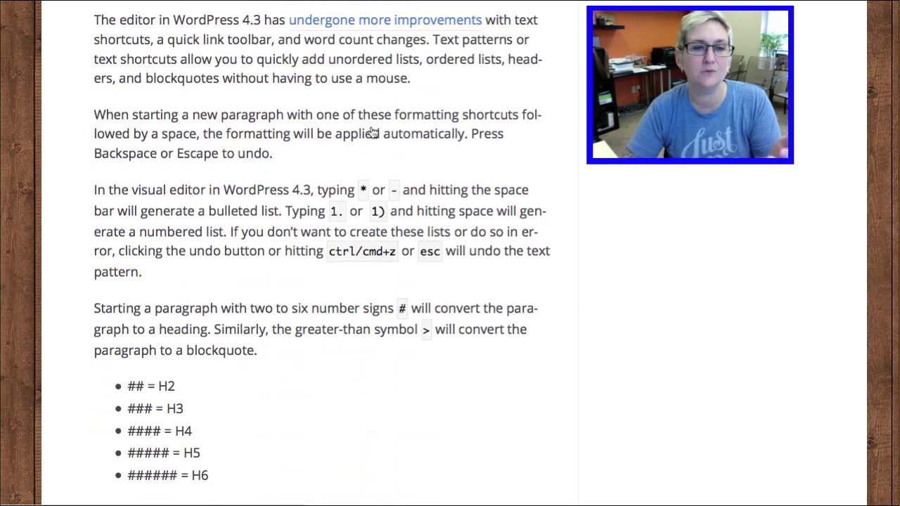
{"action": "scroll", "coordinate": [371, 126], "scroll_direction": "down", "scroll_amount": 5}
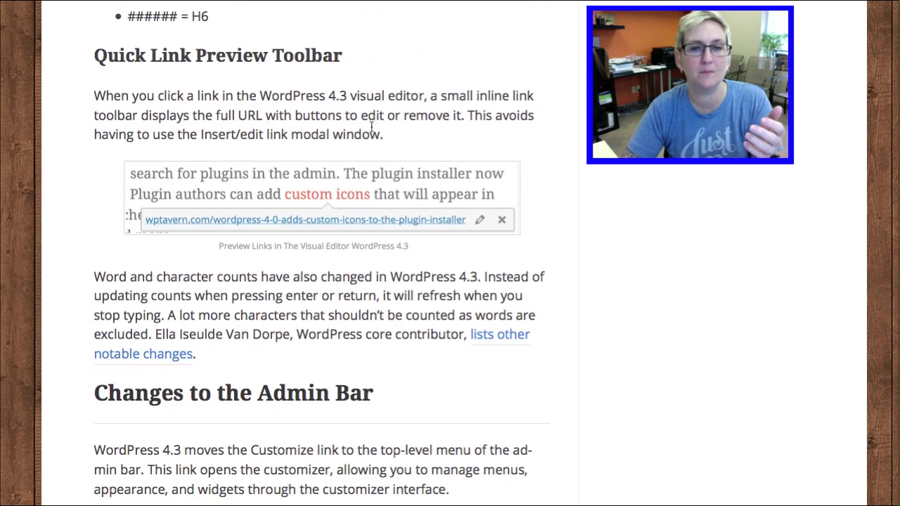
{"action": "scroll", "coordinate": [371, 127], "scroll_direction": "down", "scroll_amount": 10}
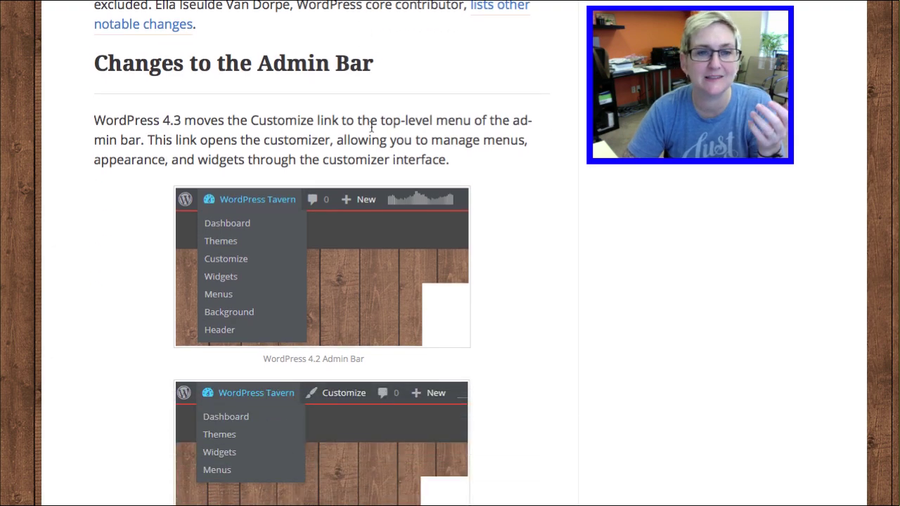
{"action": "scroll", "coordinate": [371, 126], "scroll_direction": "down", "scroll_amount": 2}
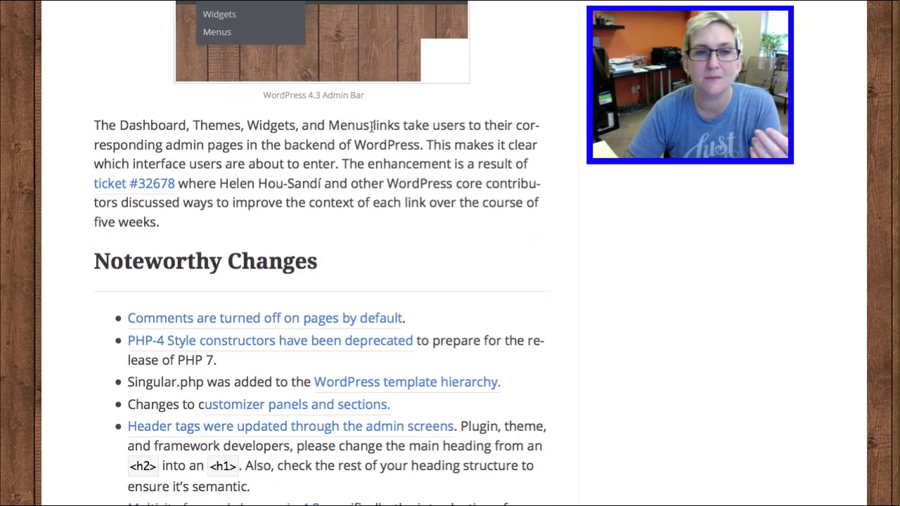
{"action": "scroll", "coordinate": [371, 127], "scroll_direction": "up", "scroll_amount": 6}
{"action": "scroll", "coordinate": [371, 125], "scroll_direction": "up", "scroll_amount": 15}
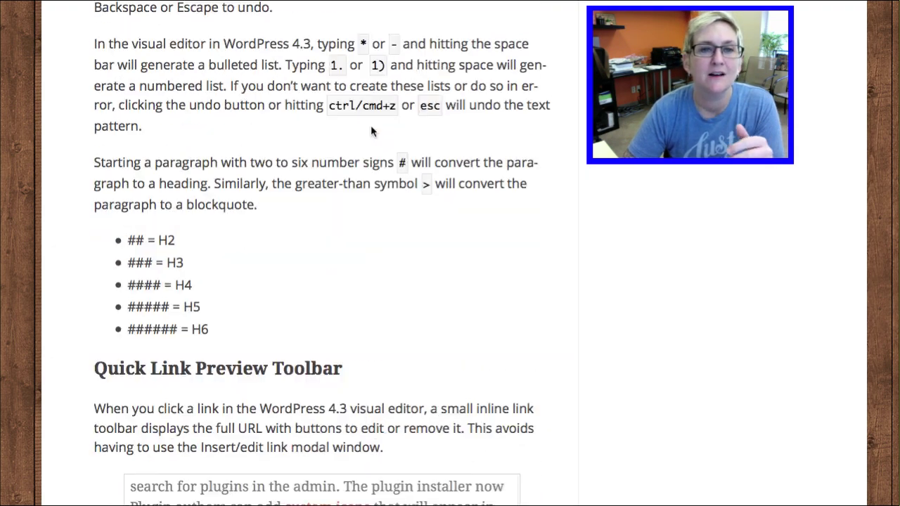
{"action": "scroll", "coordinate": [371, 125], "scroll_direction": "up", "scroll_amount": 20}
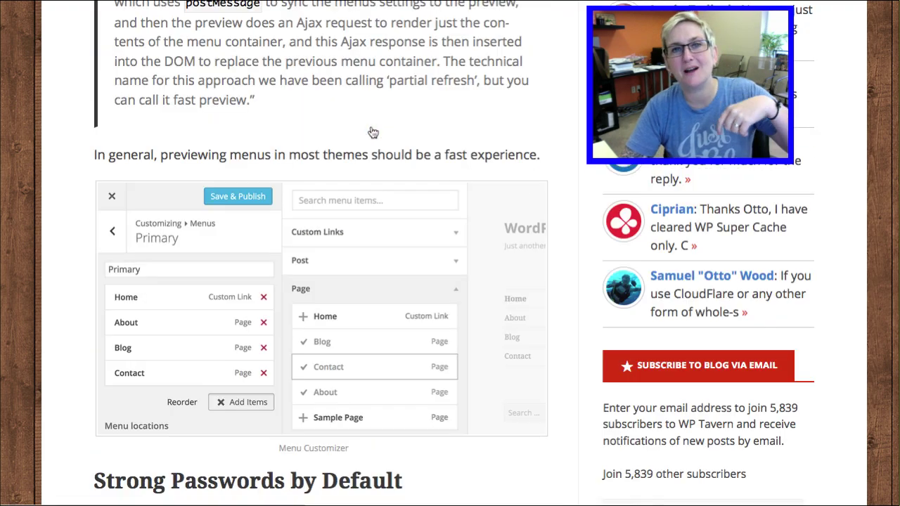
{"action": "scroll", "coordinate": [371, 127], "scroll_direction": "up", "scroll_amount": 3}
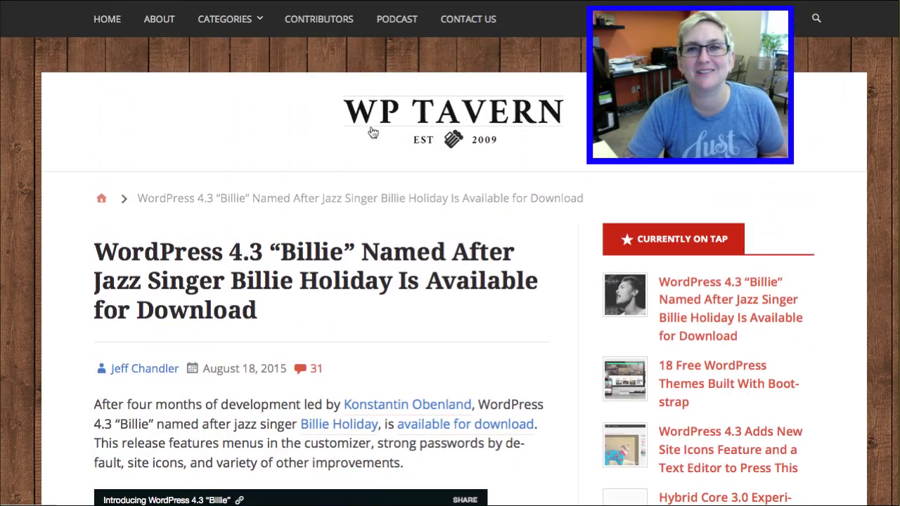